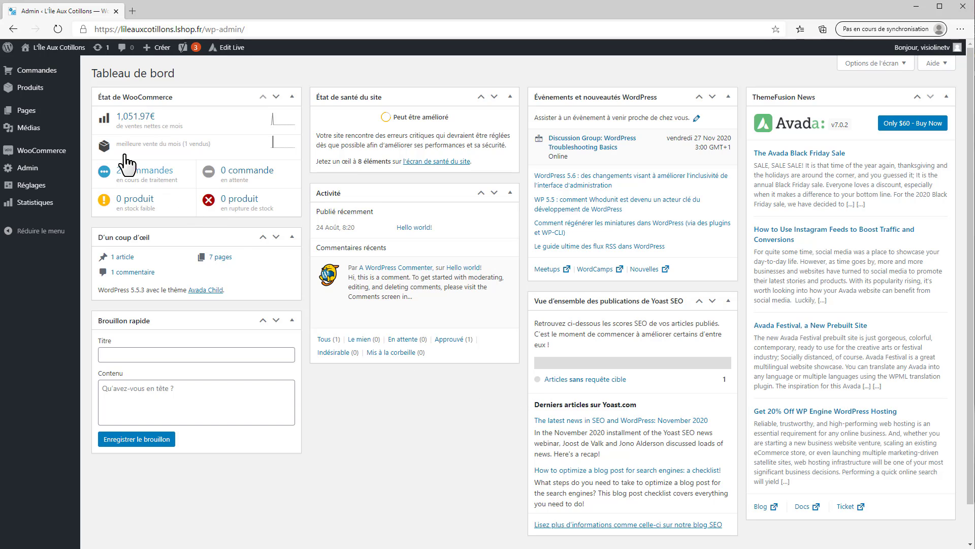
Step: Open the shop's orders list and view the in-progress orders, the completed orders, and all orders again
click(44, 75)
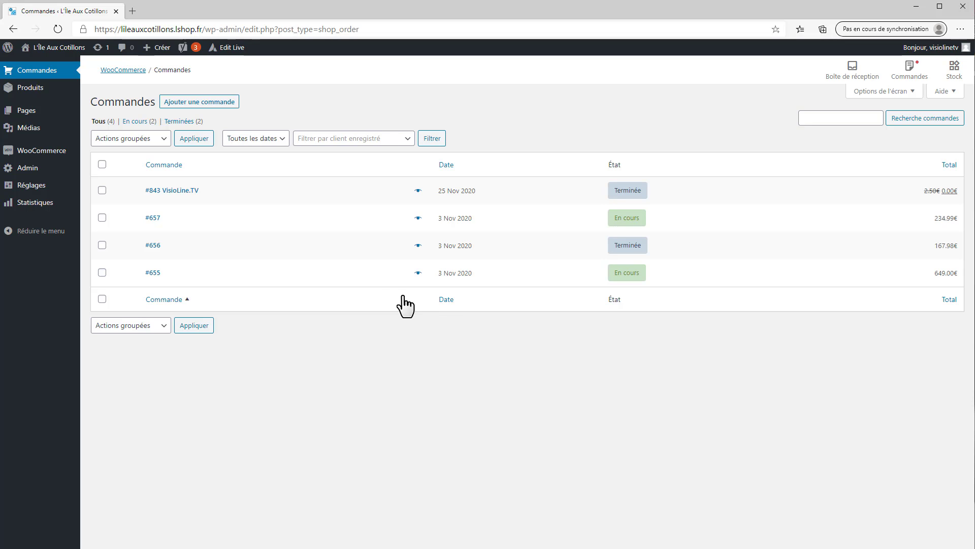
click(135, 123)
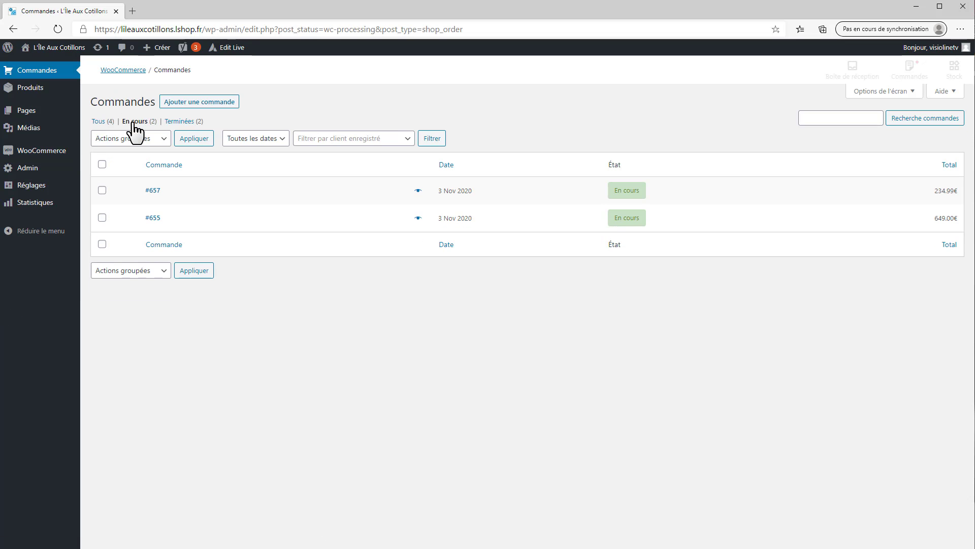
click(174, 122)
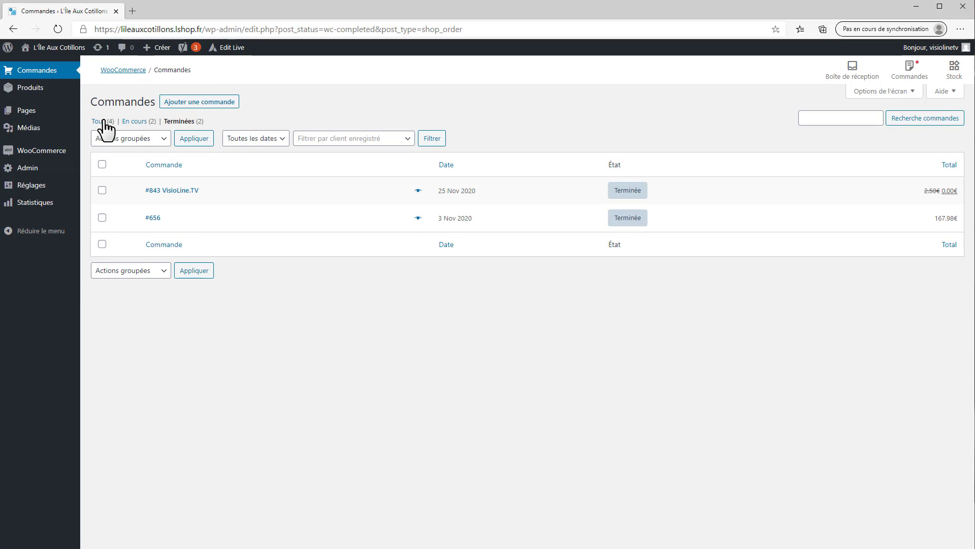
click(105, 122)
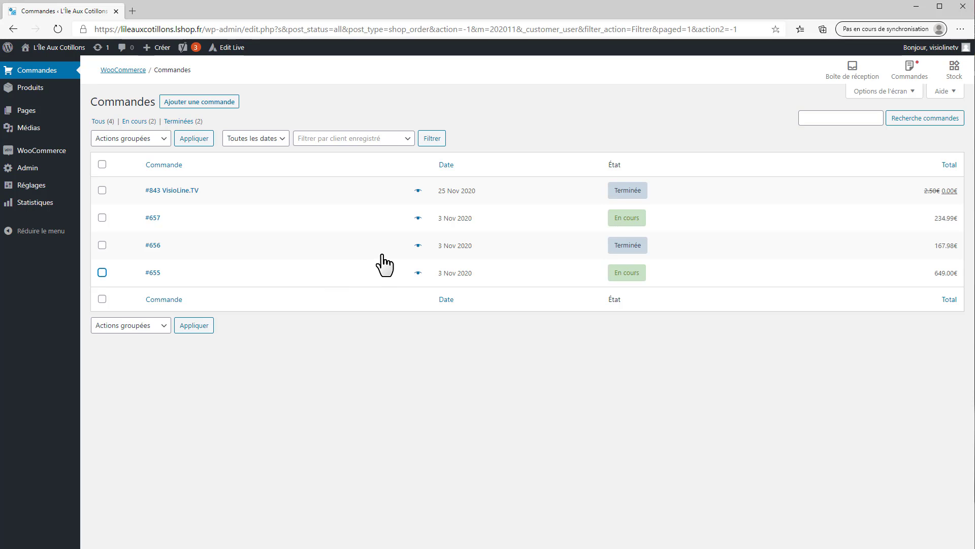
Step: Mark the two in-progress orders totalling 234.99€ and 649.00€ as Terminée with a bulk action
click(102, 218)
click(102, 272)
click(144, 143)
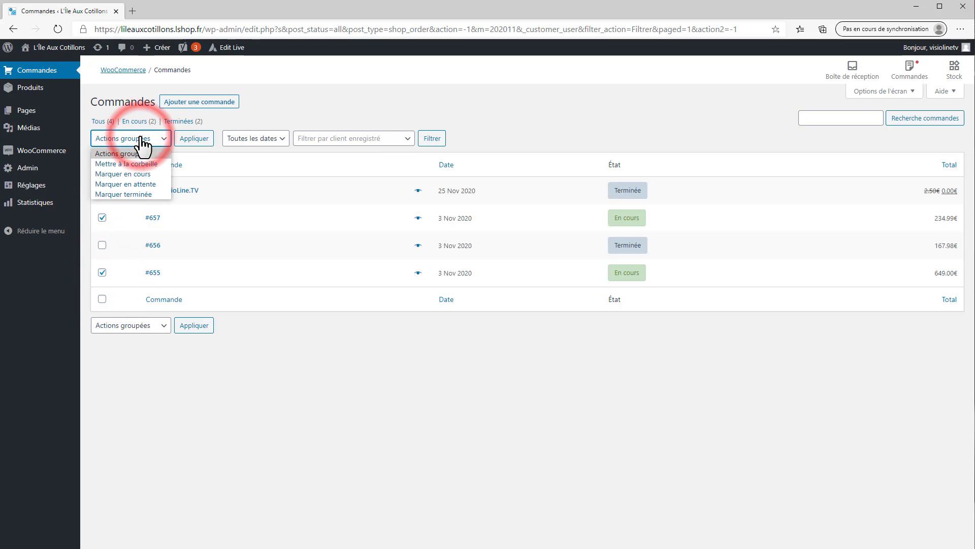
click(136, 194)
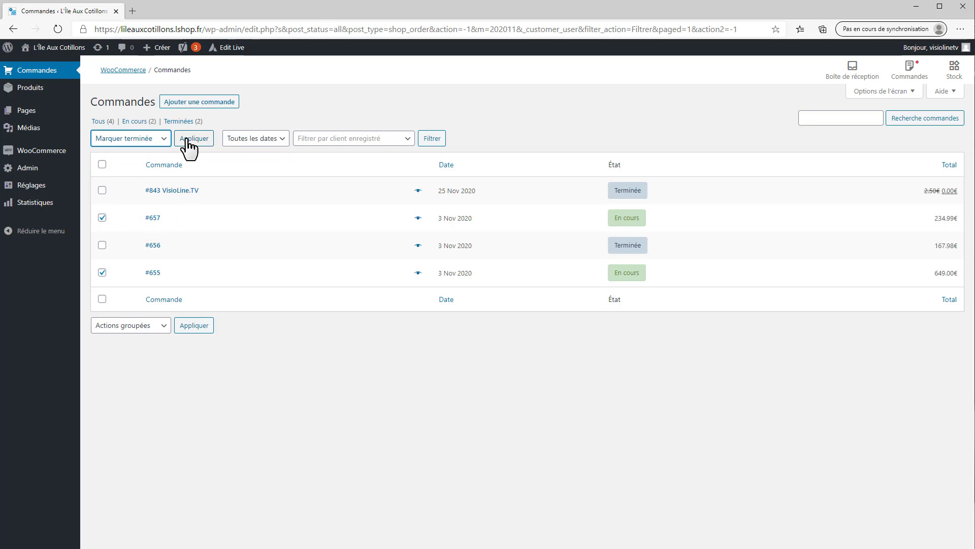
click(190, 143)
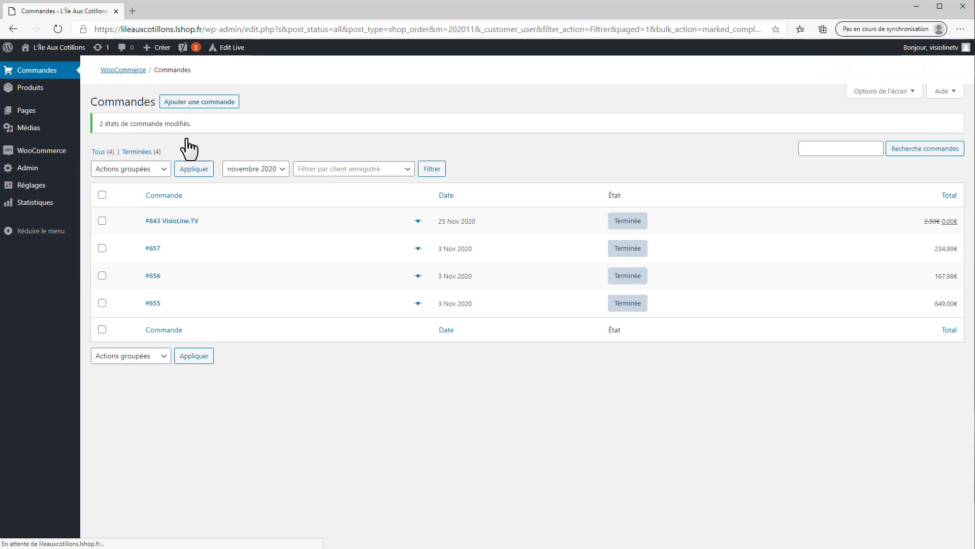
Step: Set the 234.99€ and 649.00€ orders back to En cours with a bulk action
click(102, 249)
click(102, 303)
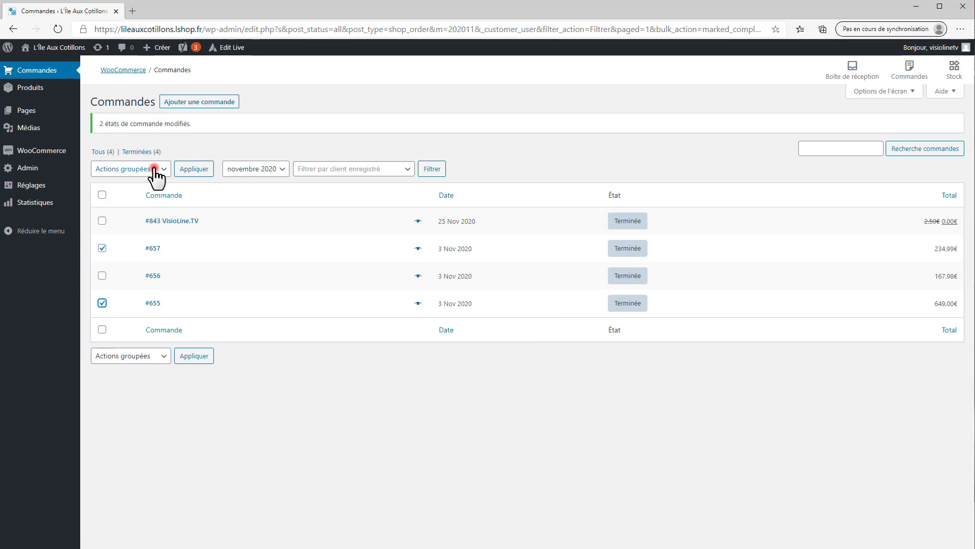
click(152, 168)
click(138, 206)
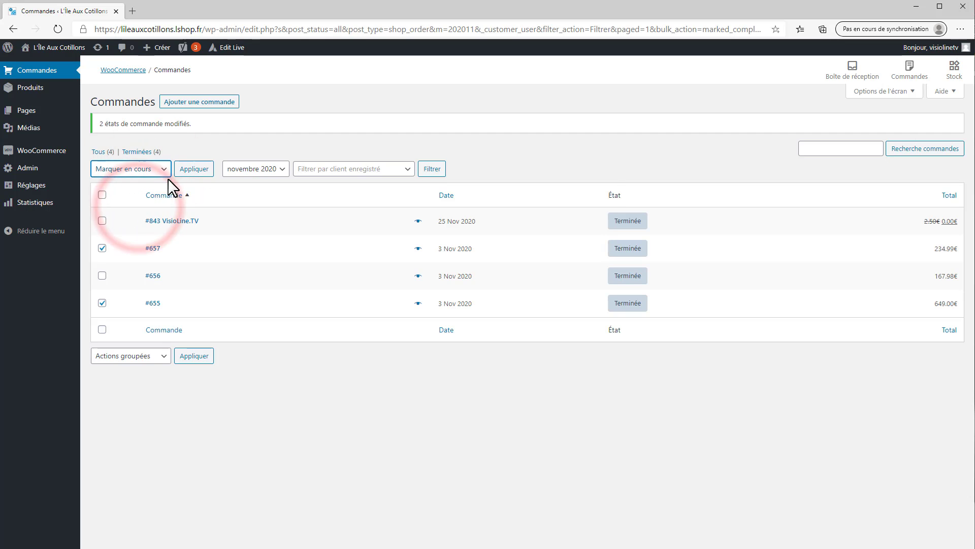
click(193, 169)
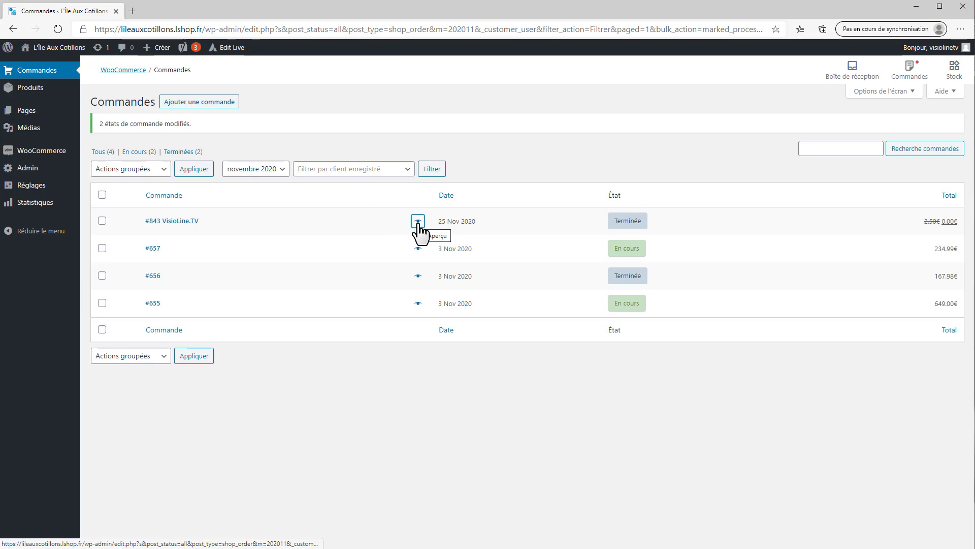
Step: Preview the 25 Nov 2020 order's details, and mark the 234.99€ order as Terminée from its own preview
click(418, 224)
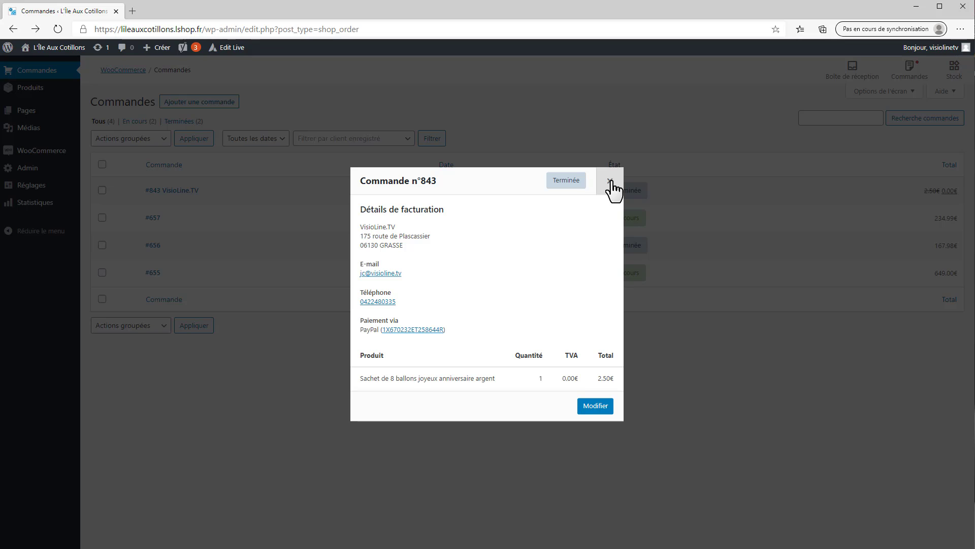
click(611, 181)
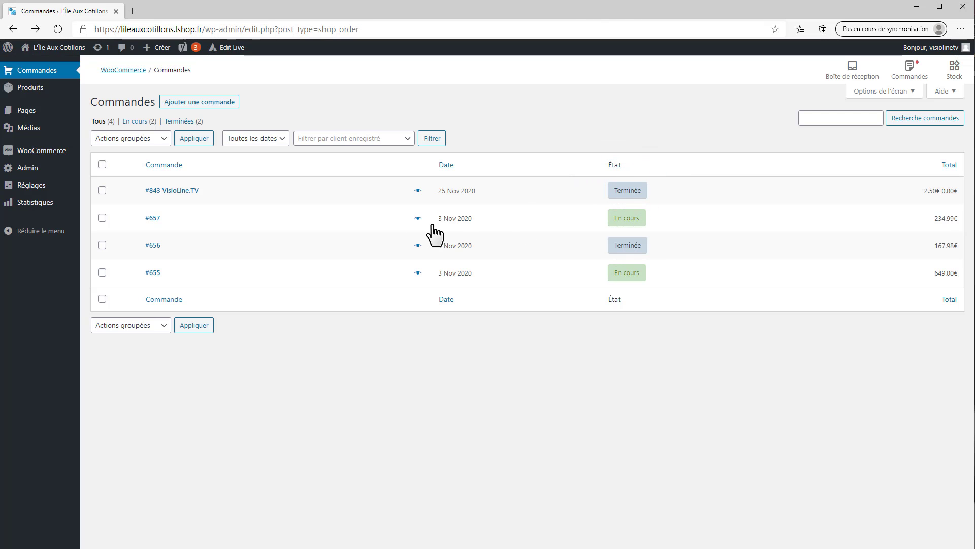
click(418, 219)
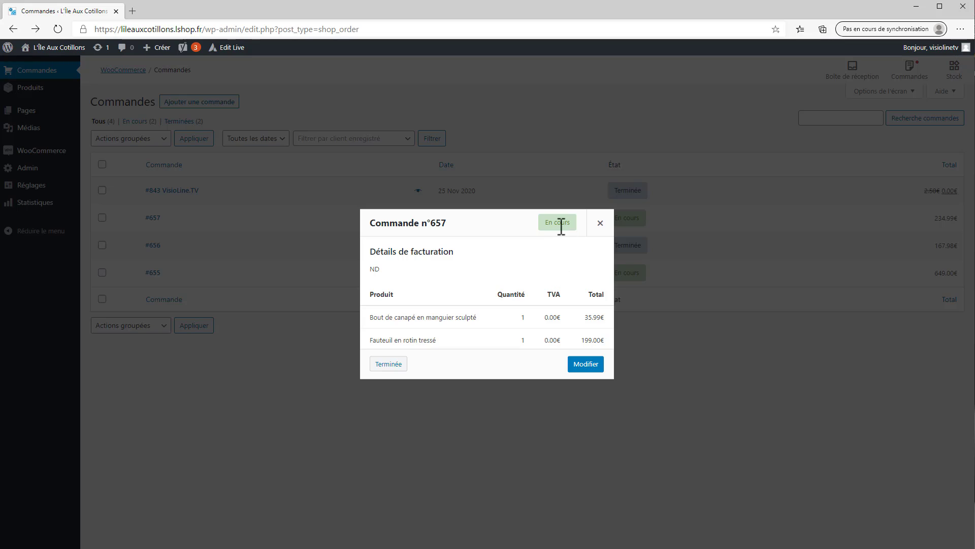
click(387, 364)
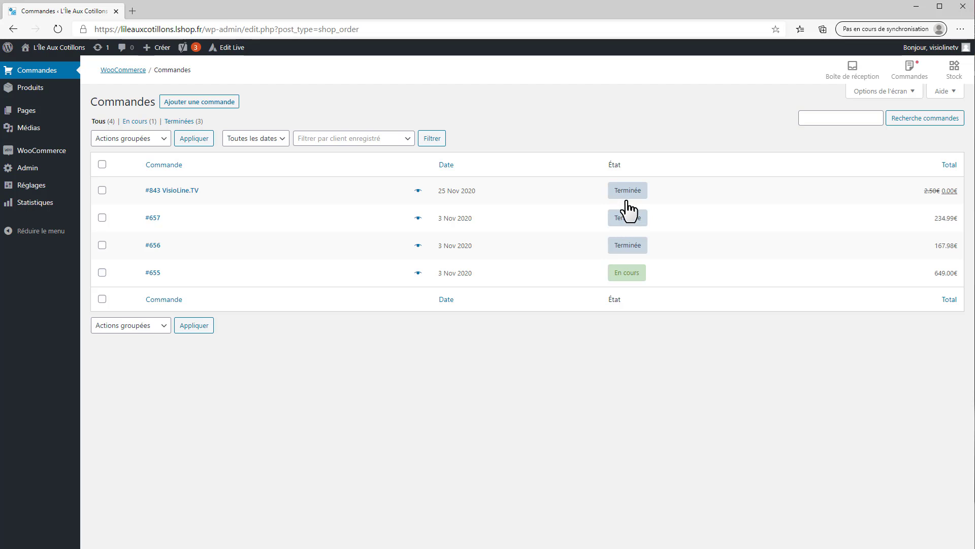
mouse_move(630, 229)
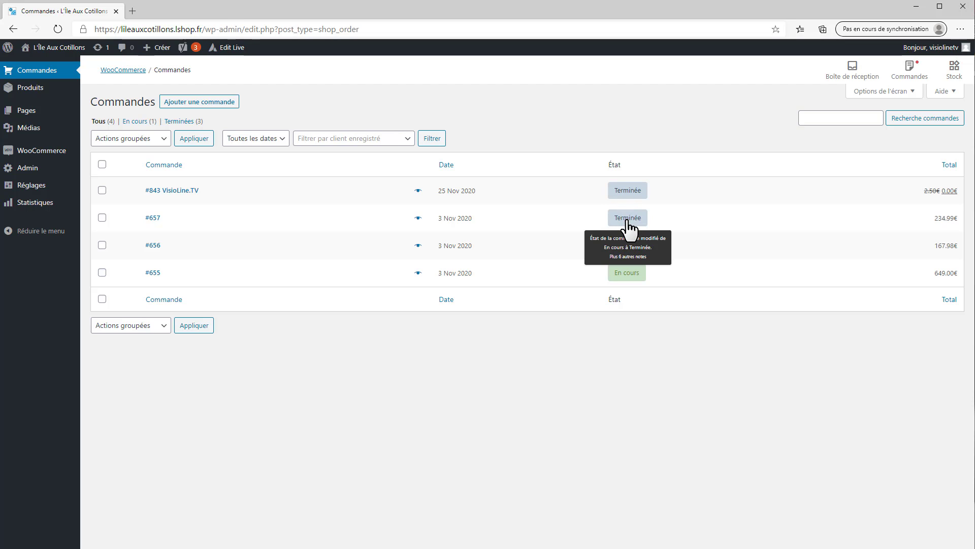
Step: Open the 25 Nov 2020 order and review its available statuses, keeping Terminée, along with its delivery method and item lines
click(186, 193)
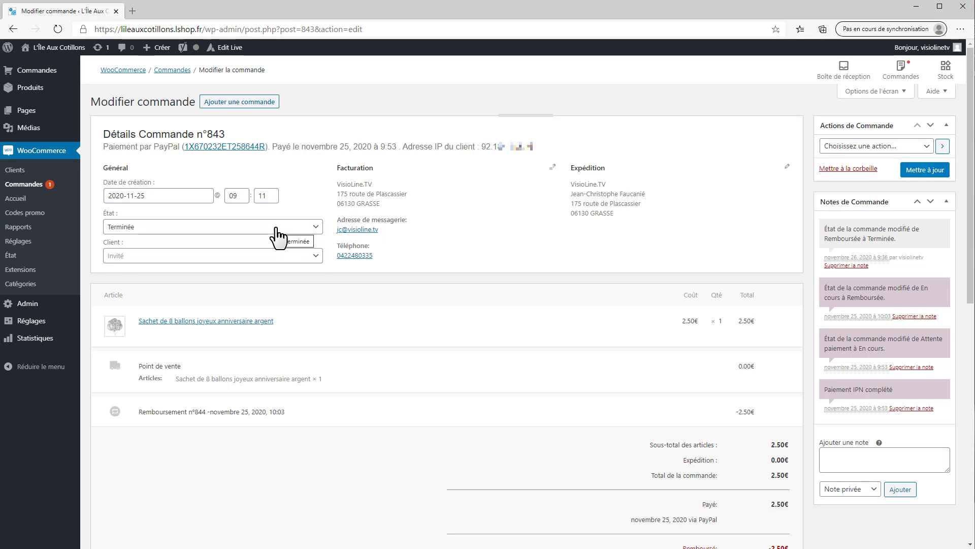
click(276, 228)
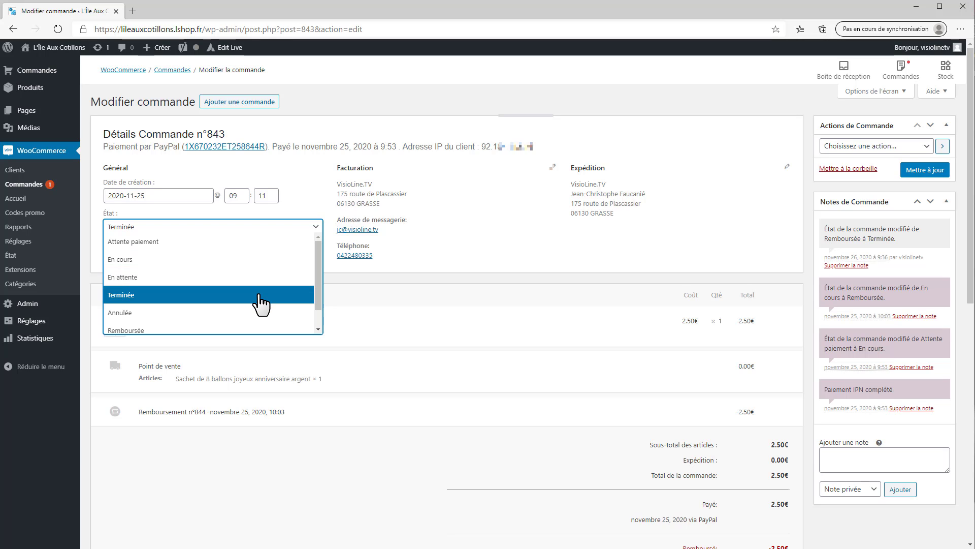
scroll(260, 303, down, 1)
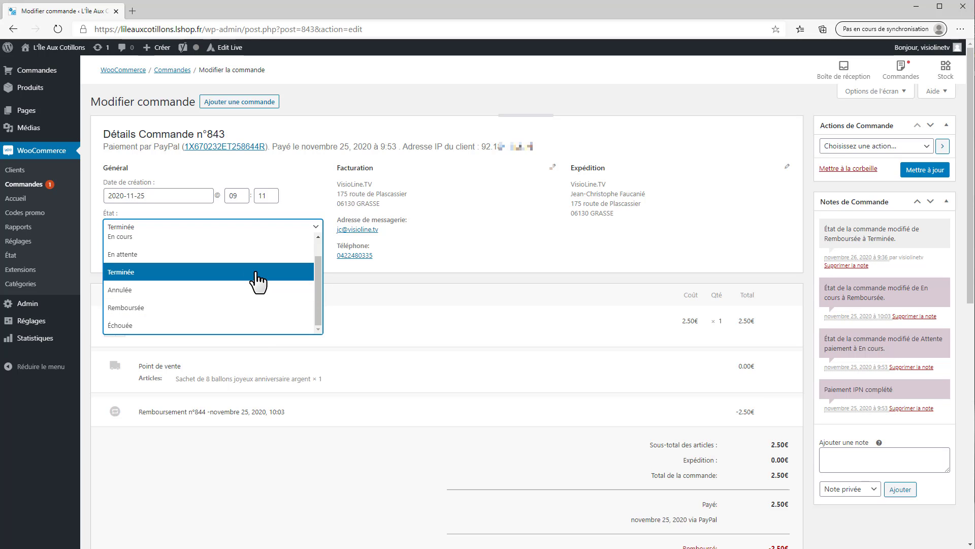
click(256, 275)
click(255, 273)
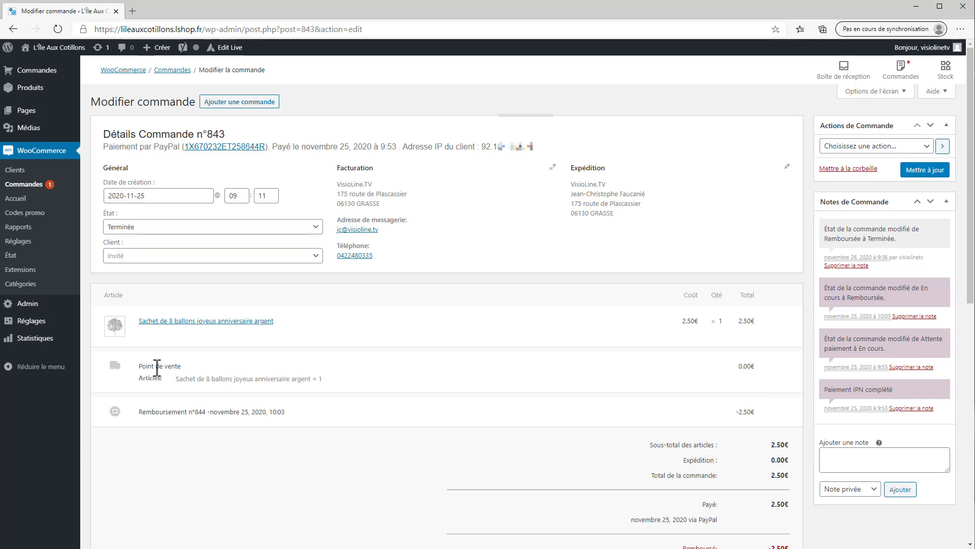
drag(155, 366, 189, 363)
scroll(557, 413, down, 5)
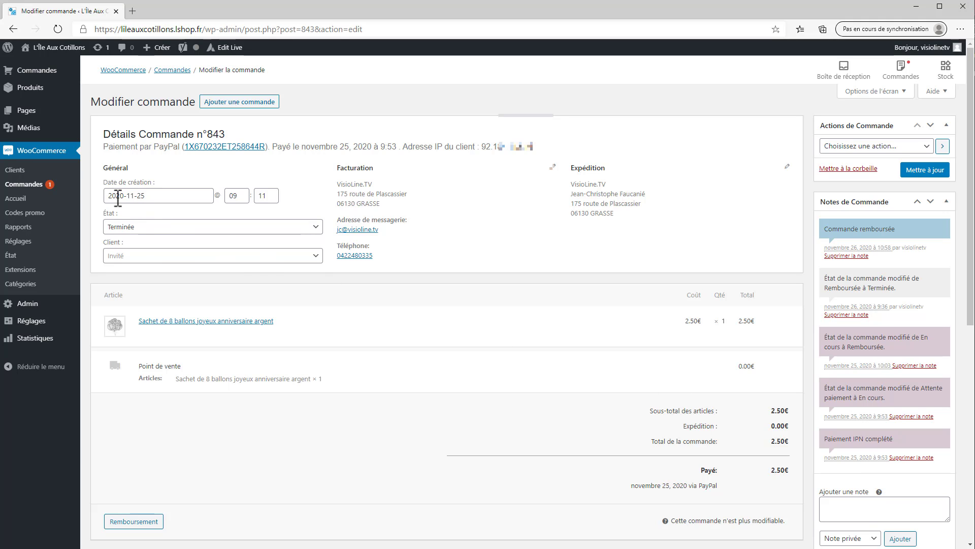
Step: Return to the orders list, search for the 167.98€ order by its order number, and open it
click(29, 185)
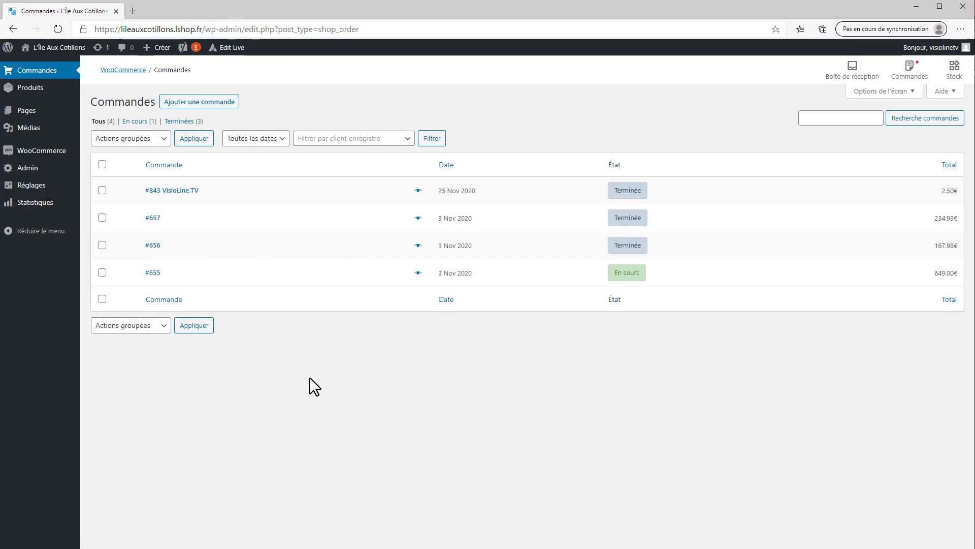
click(806, 132)
click(847, 119)
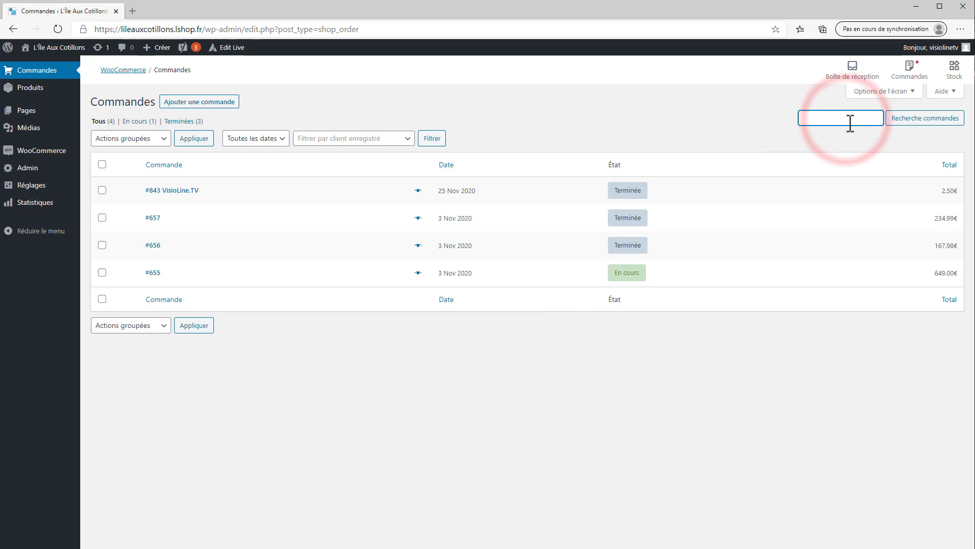
key(Return)
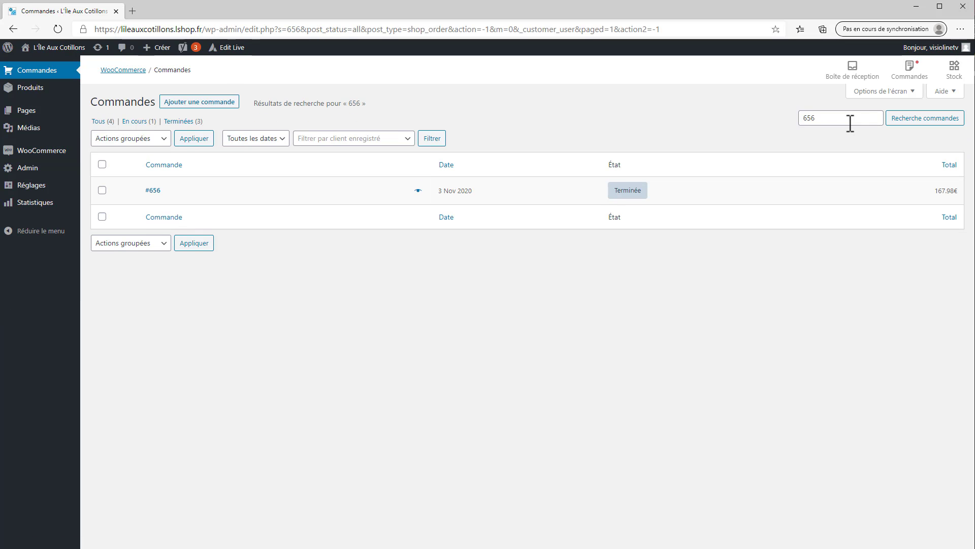
click(152, 191)
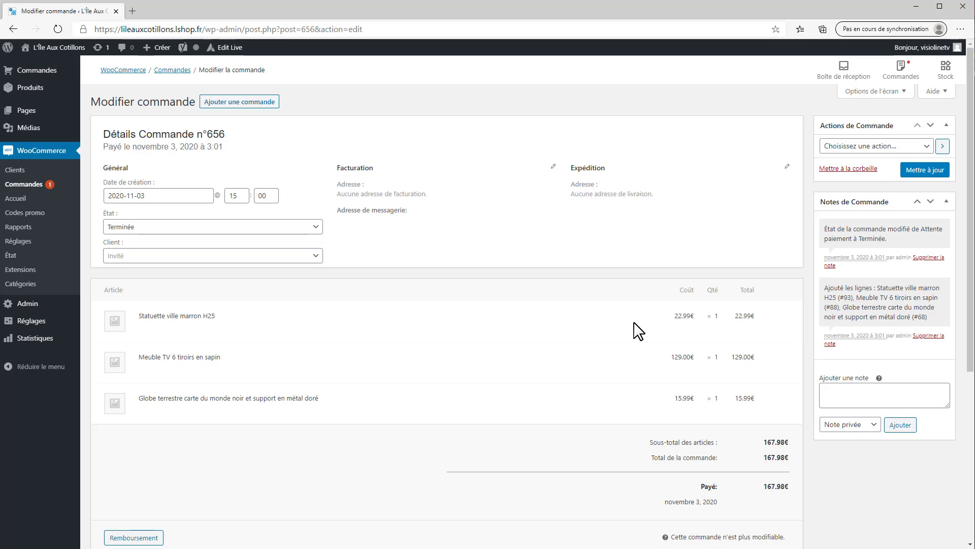
Step: Manually refund one Globe terrestre carte du monde noir et support en métal doré for 15.99€, restocking it, and review the refunded order
drag(139, 399, 204, 398)
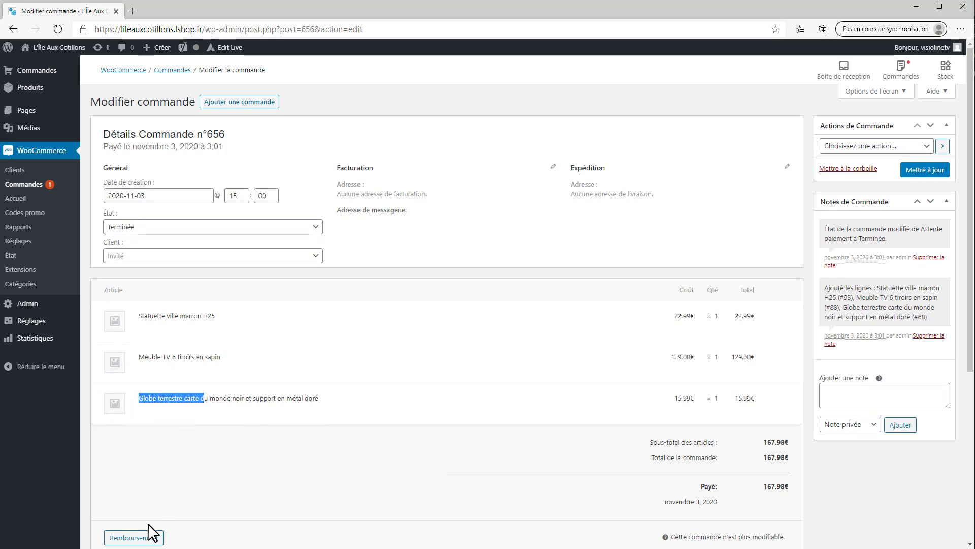
scroll(150, 528, down, 2)
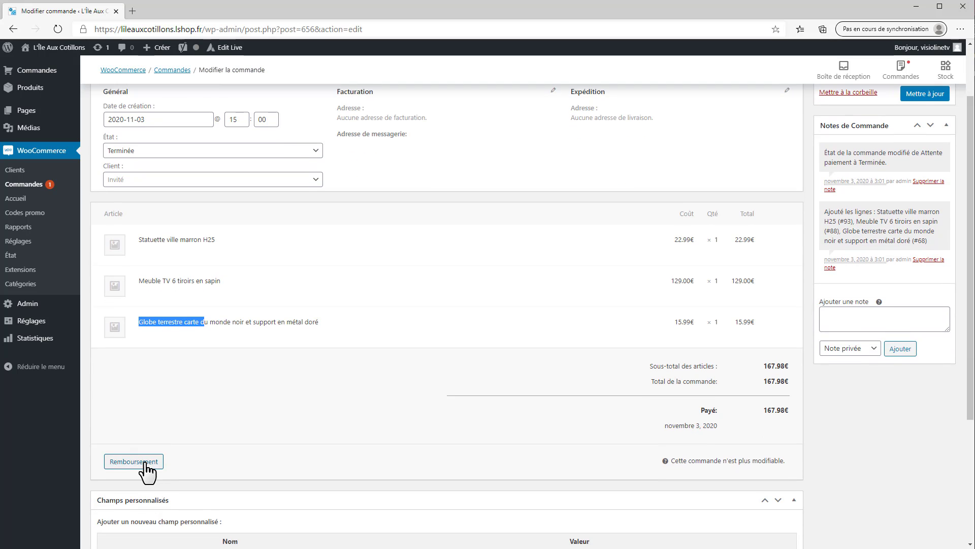
click(134, 461)
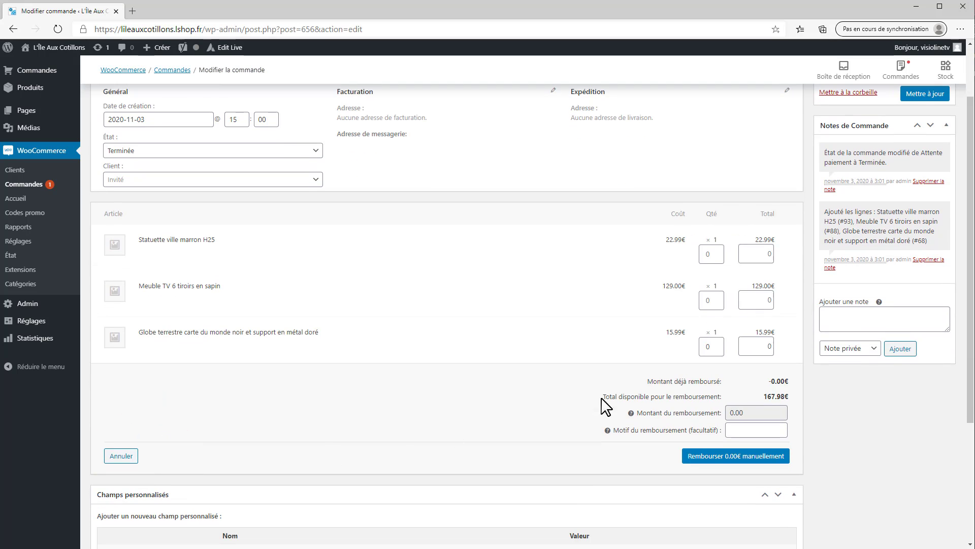
click(709, 348)
click(718, 343)
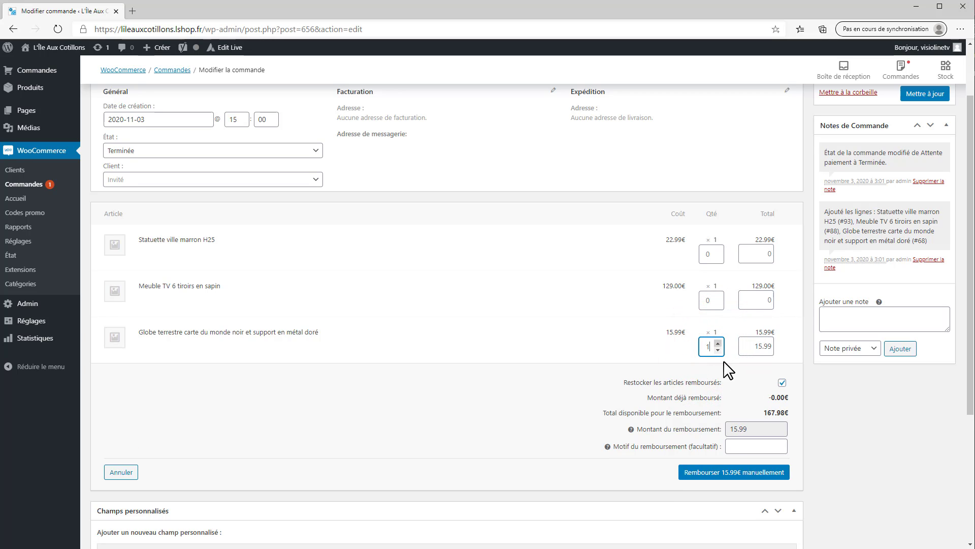
click(732, 471)
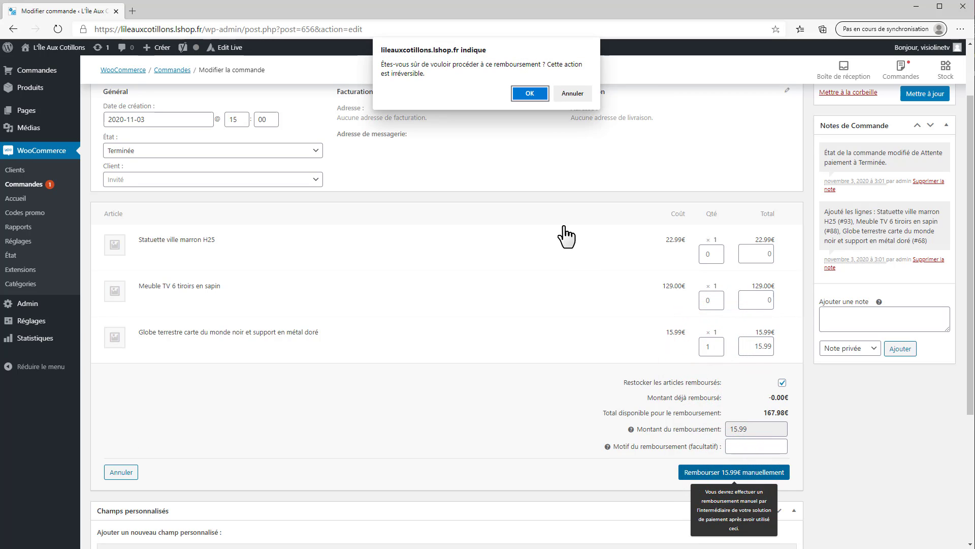
click(530, 93)
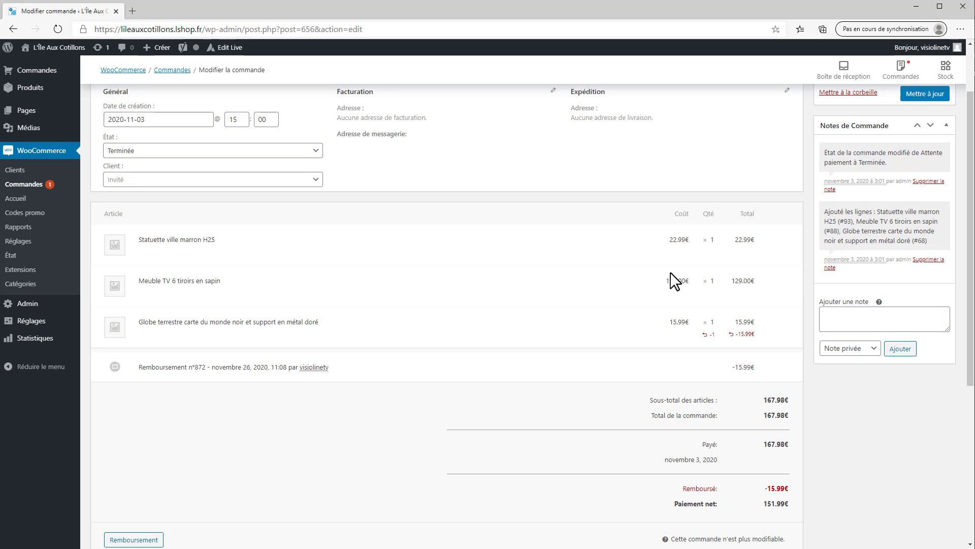
scroll(751, 326, down, 3)
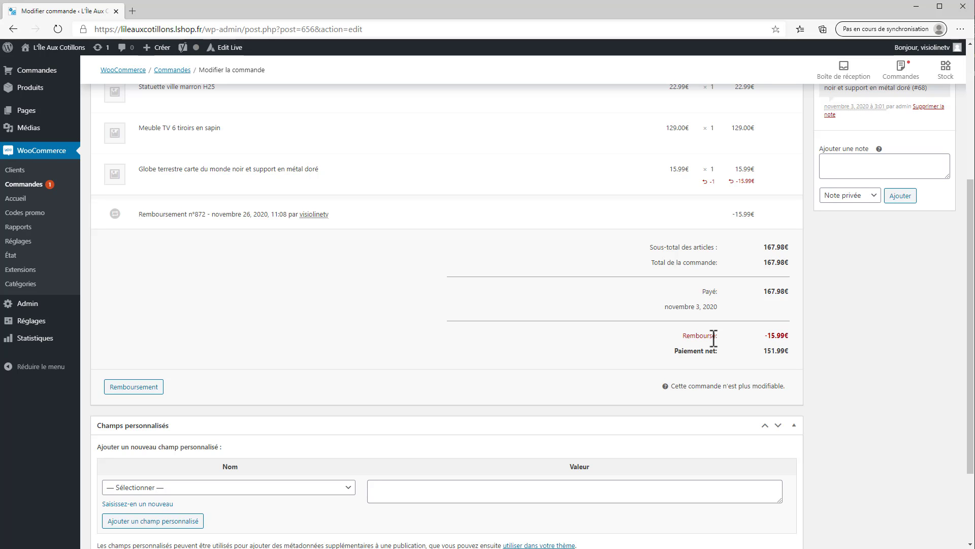
scroll(674, 331, up, 5)
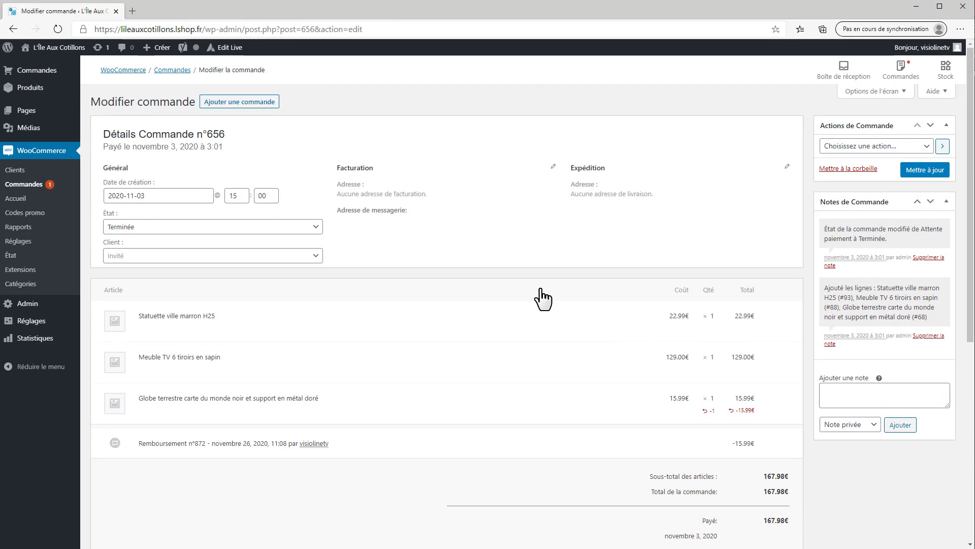